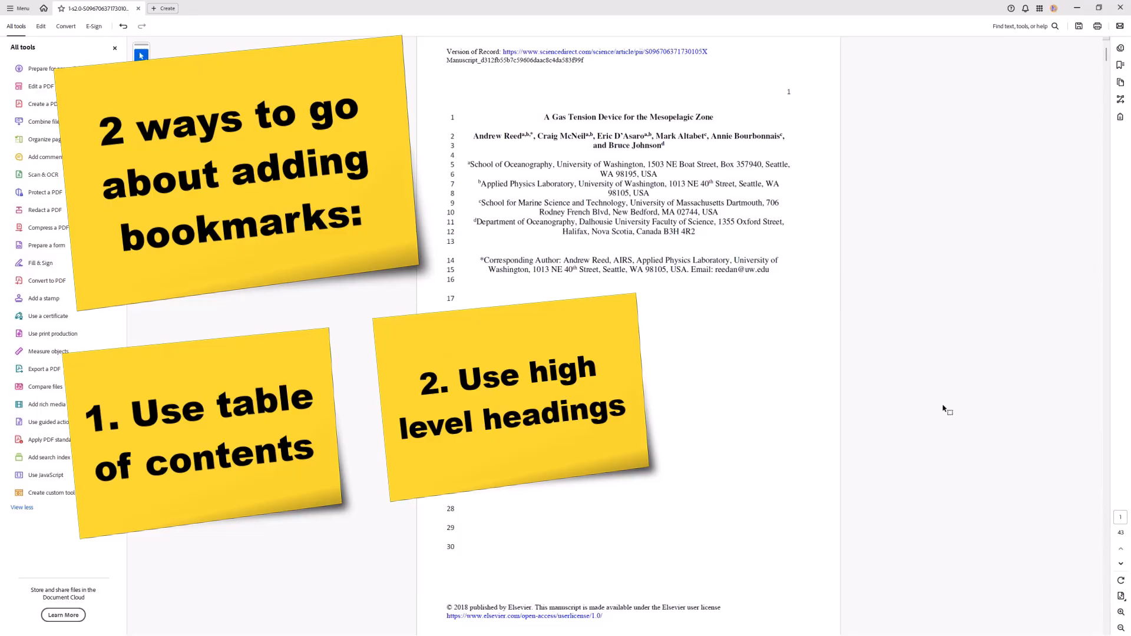
- Skim the opening pages of the article and display its bookmark list
scroll(901, 305, down, 2)
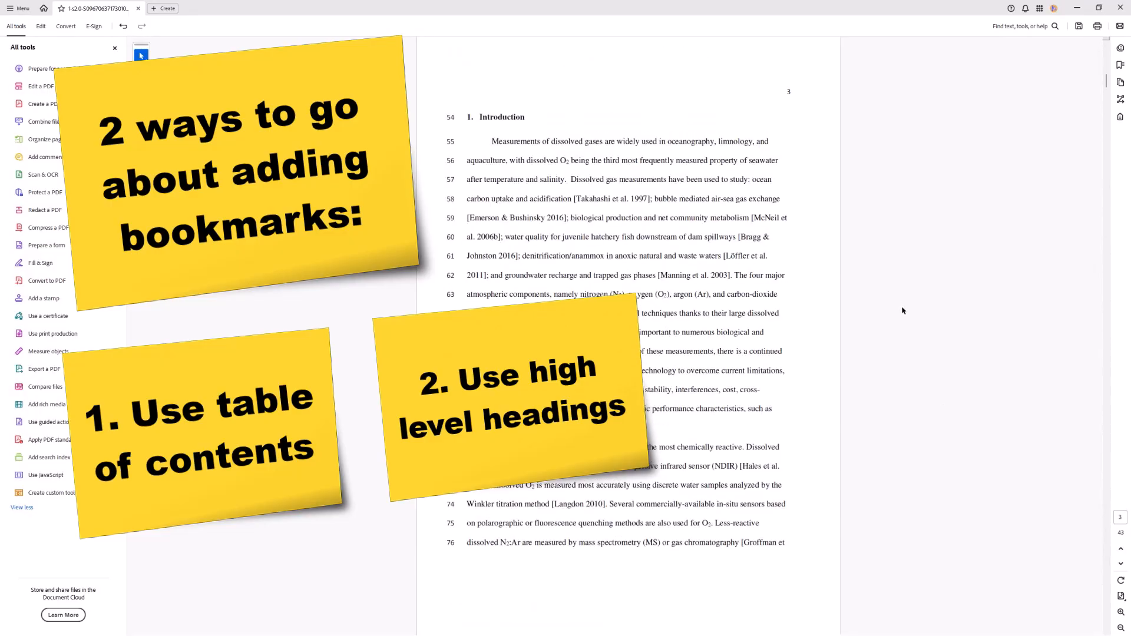
scroll(902, 312, up, 2)
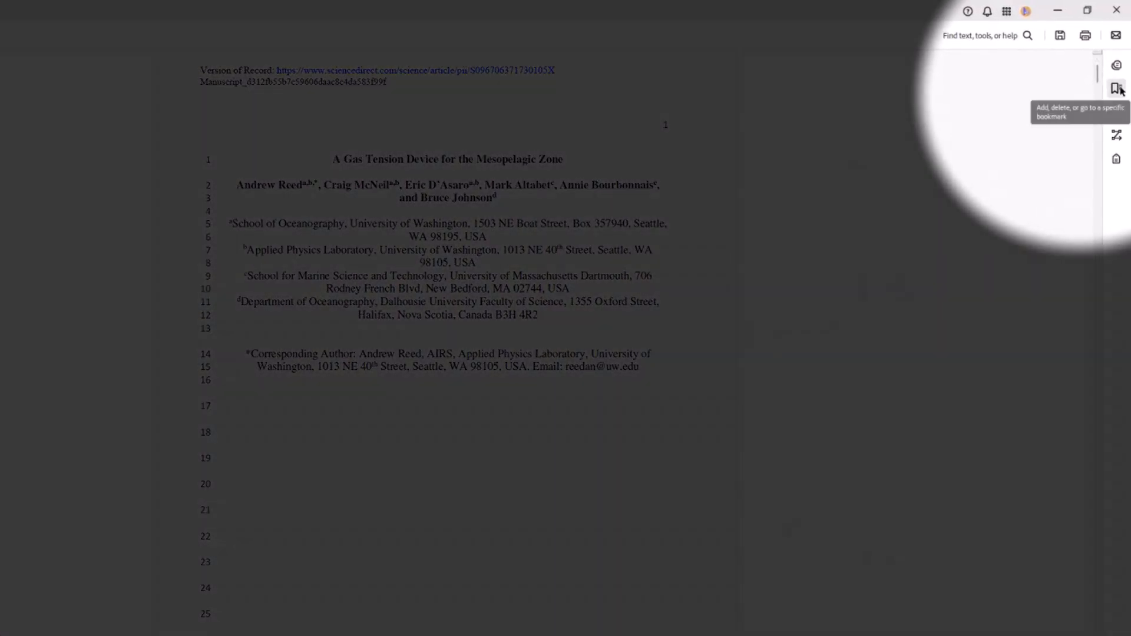
click(1118, 89)
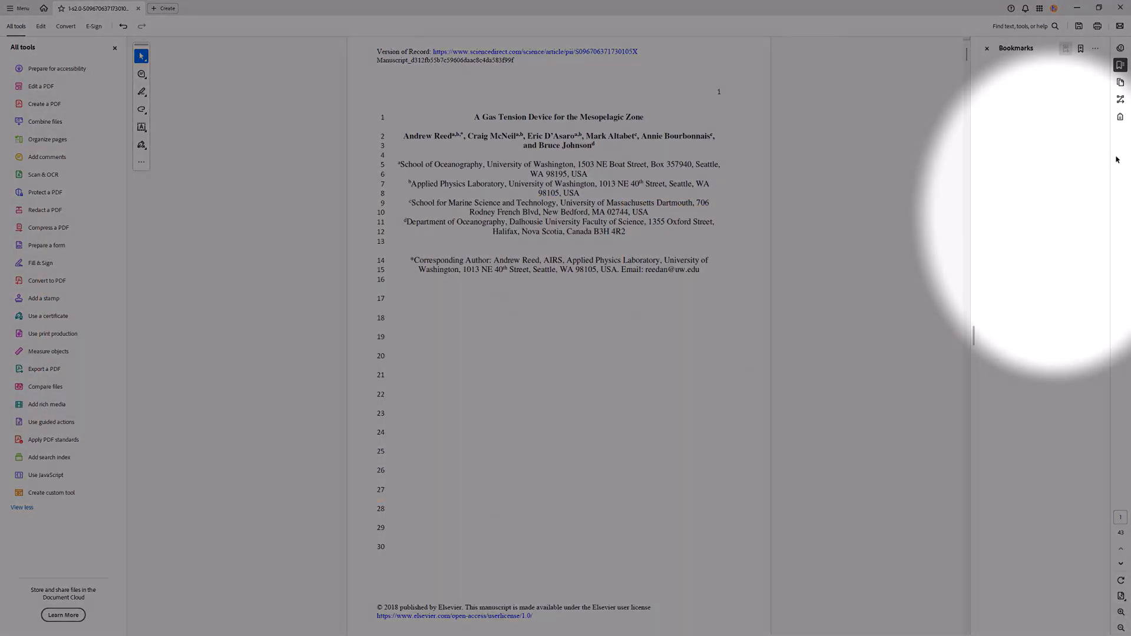
right_click(1116, 155)
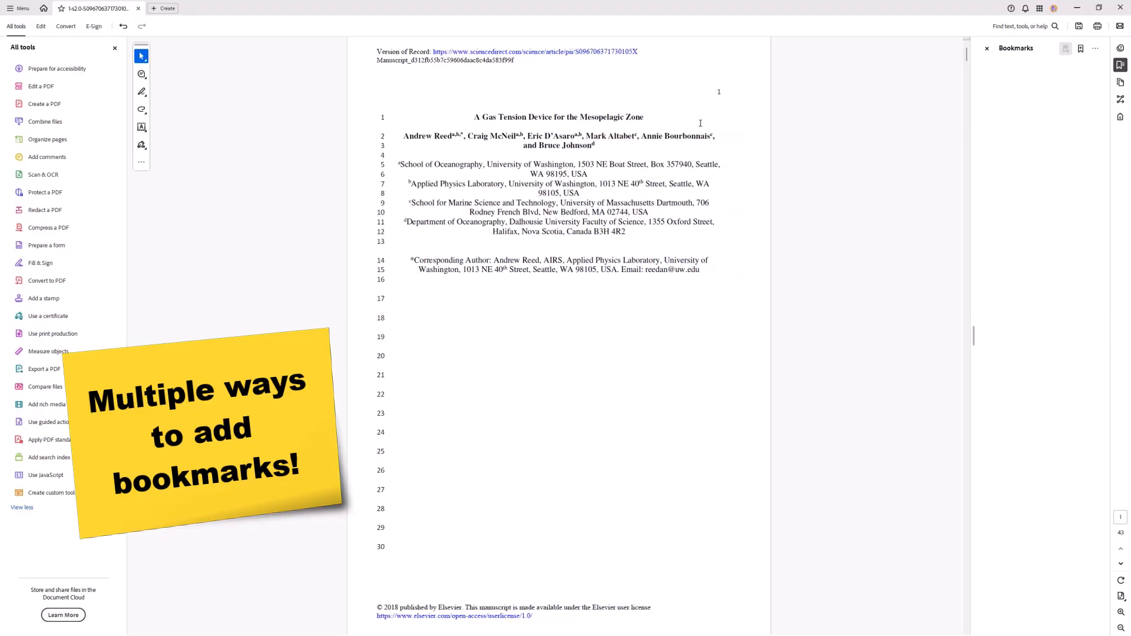
- Add a bookmark for the title "A Gas Tension Device for the Mesopelagic Zone" on page 1, keeping the title text as its name
drag(646, 118, 474, 118)
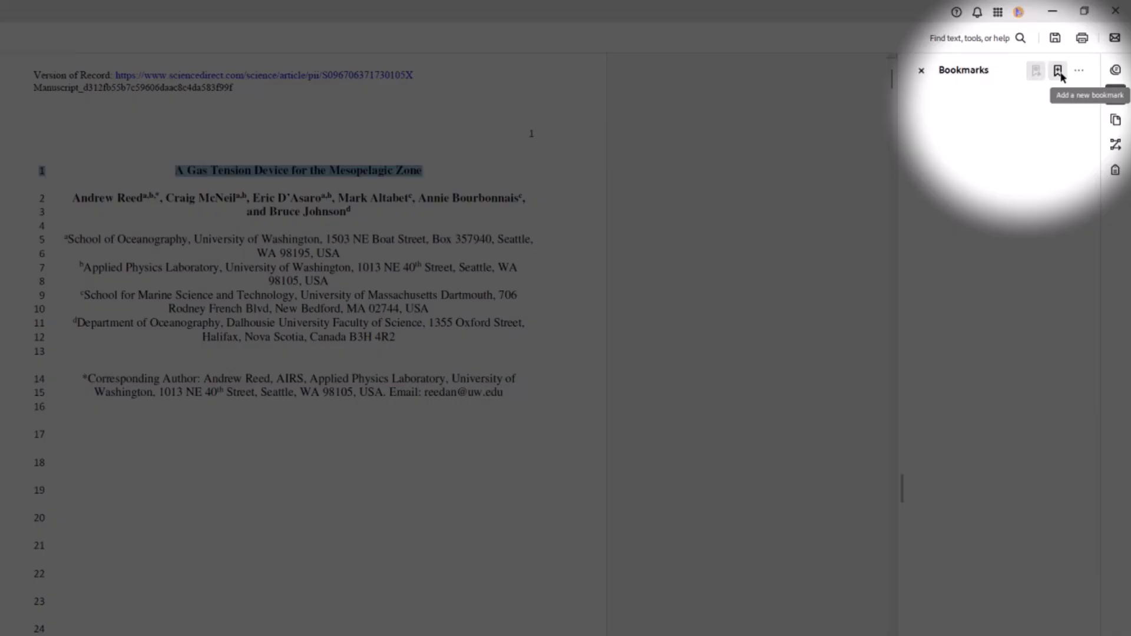
click(1057, 72)
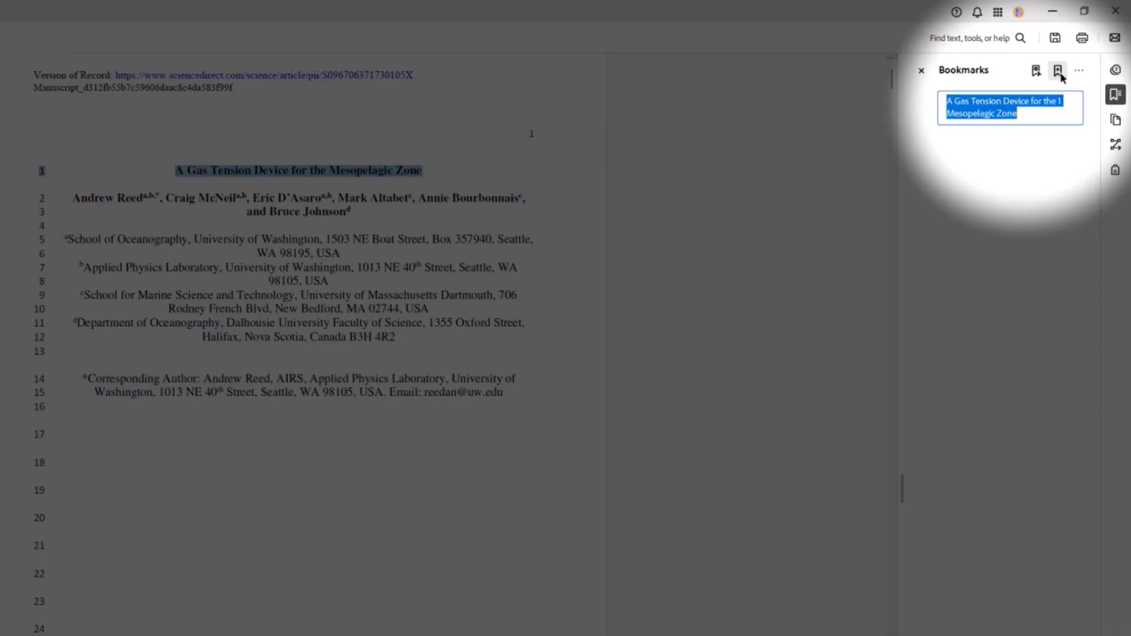
click(1064, 106)
key(BackSpace)
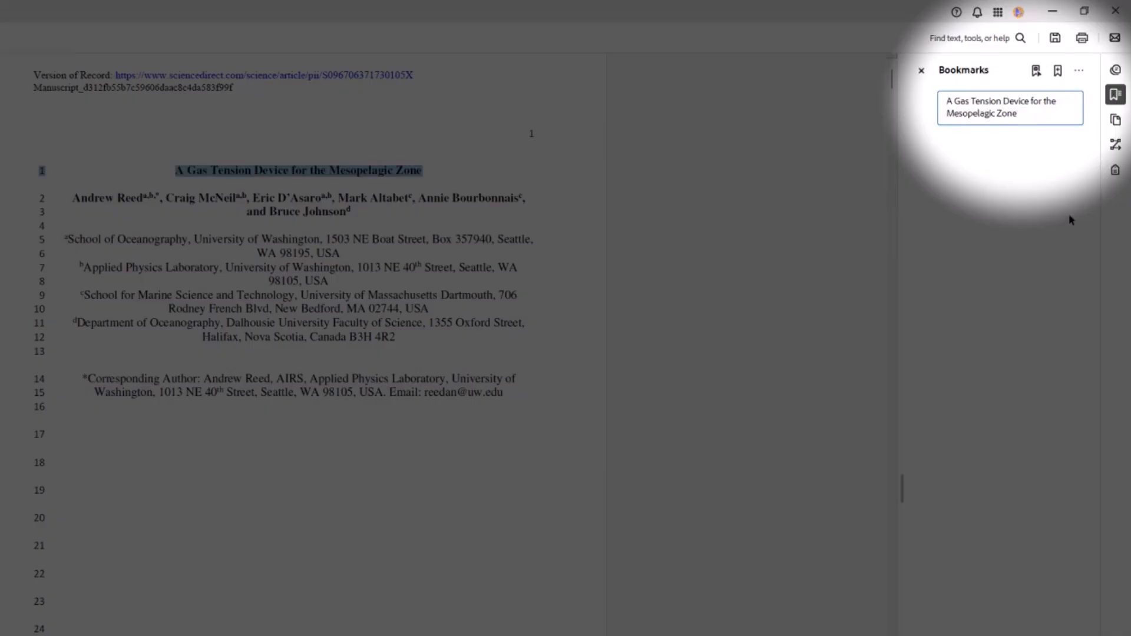
key(Return)
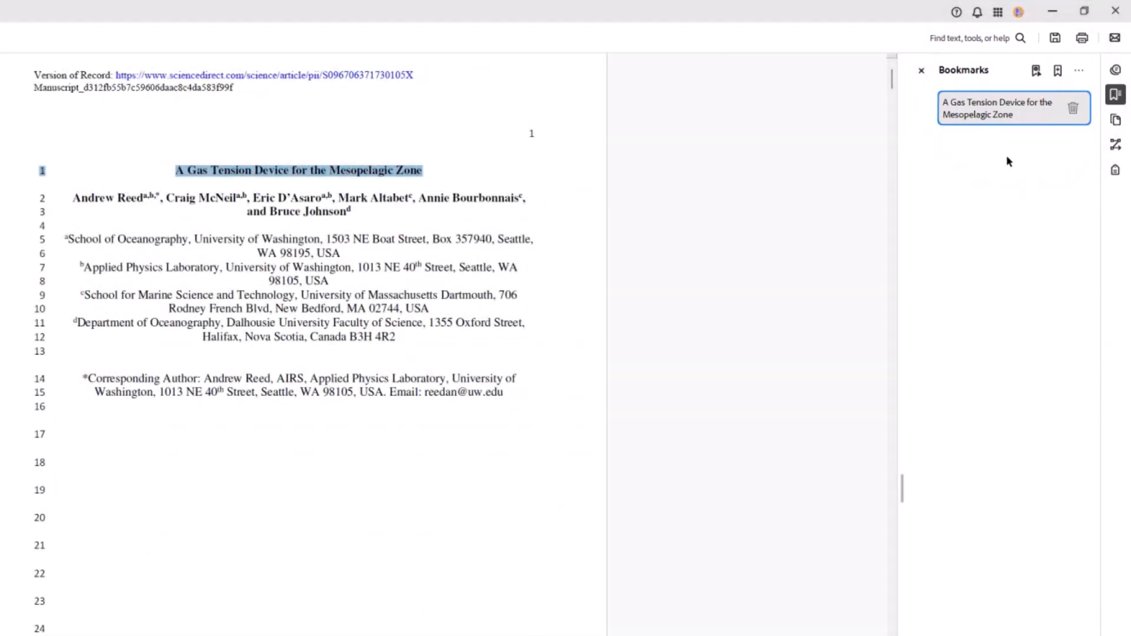
- Add another bookmark from the selected title text on page 1 and accept its suggested name
right_click(410, 172)
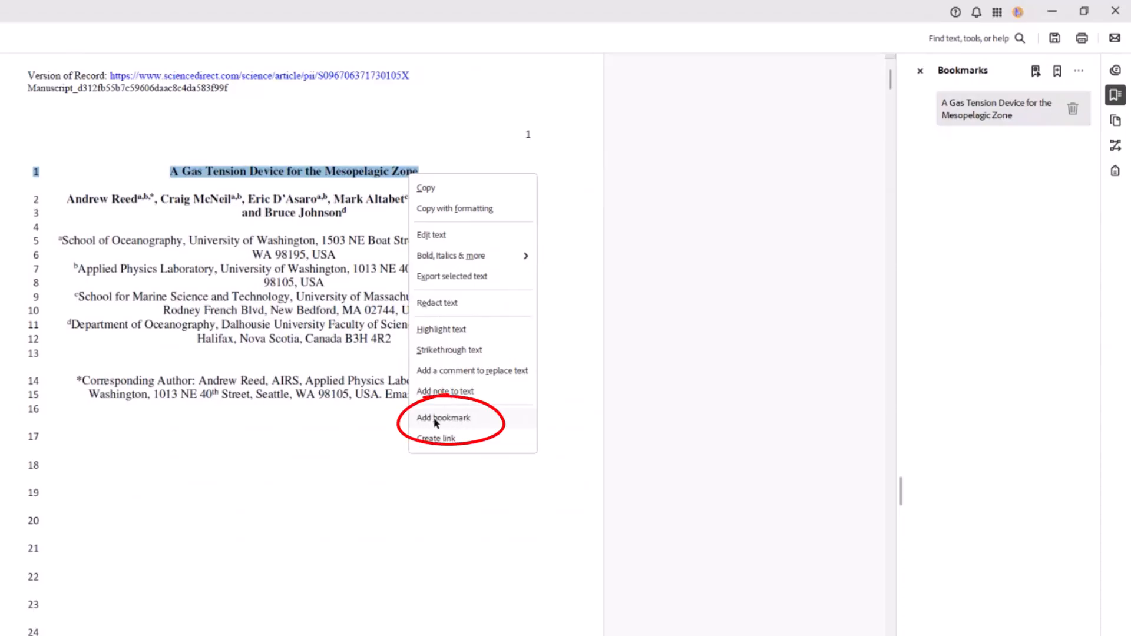
click(479, 423)
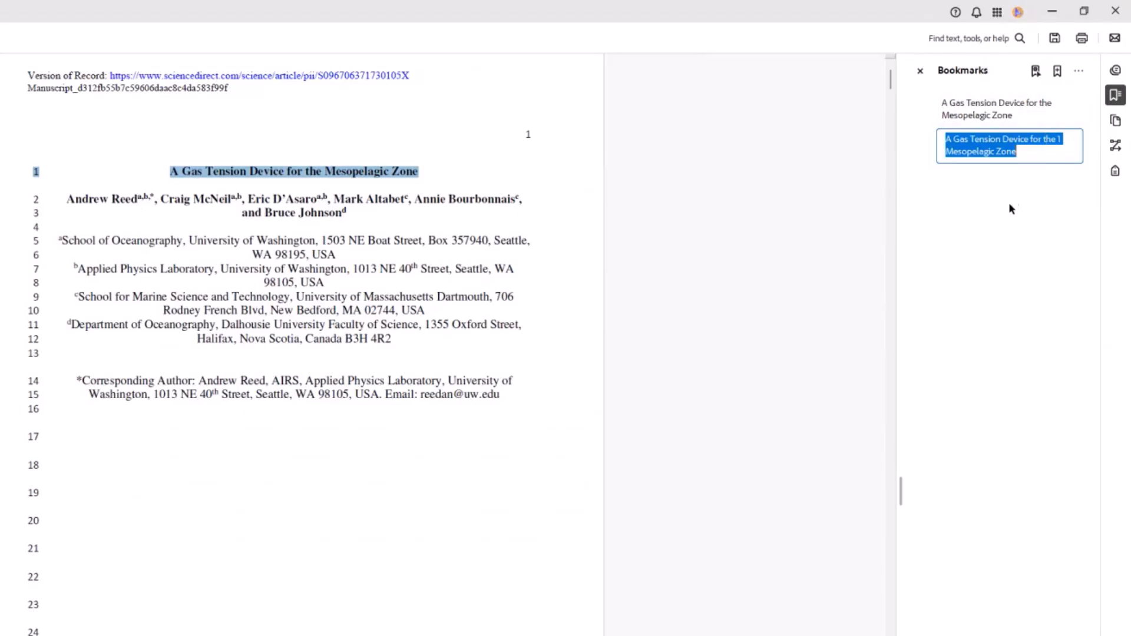
key(Return)
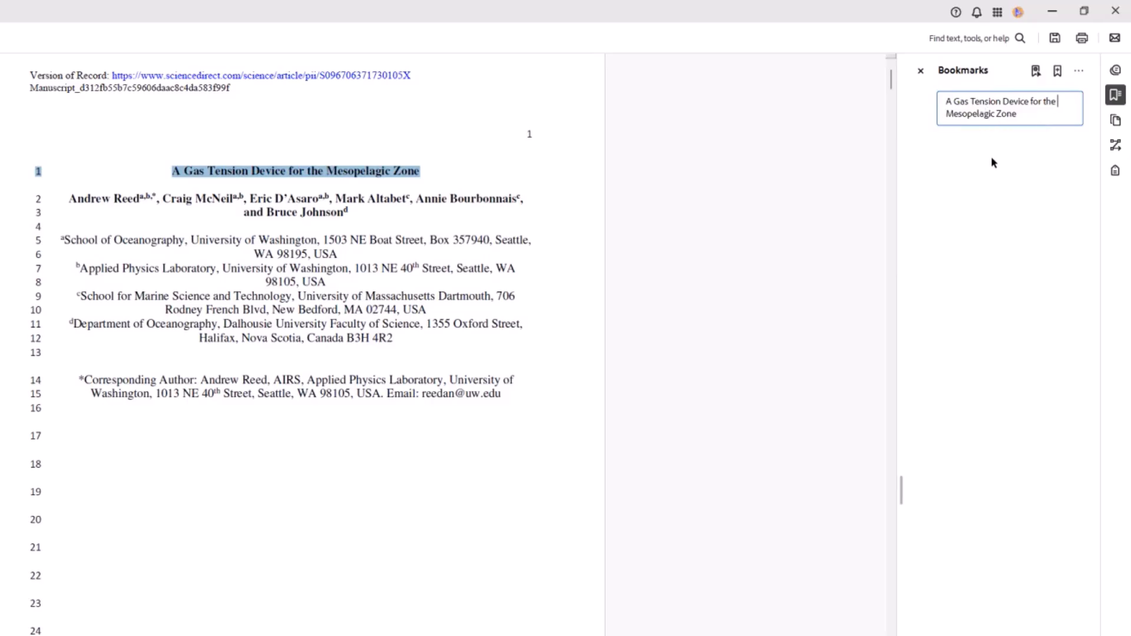
key(Return)
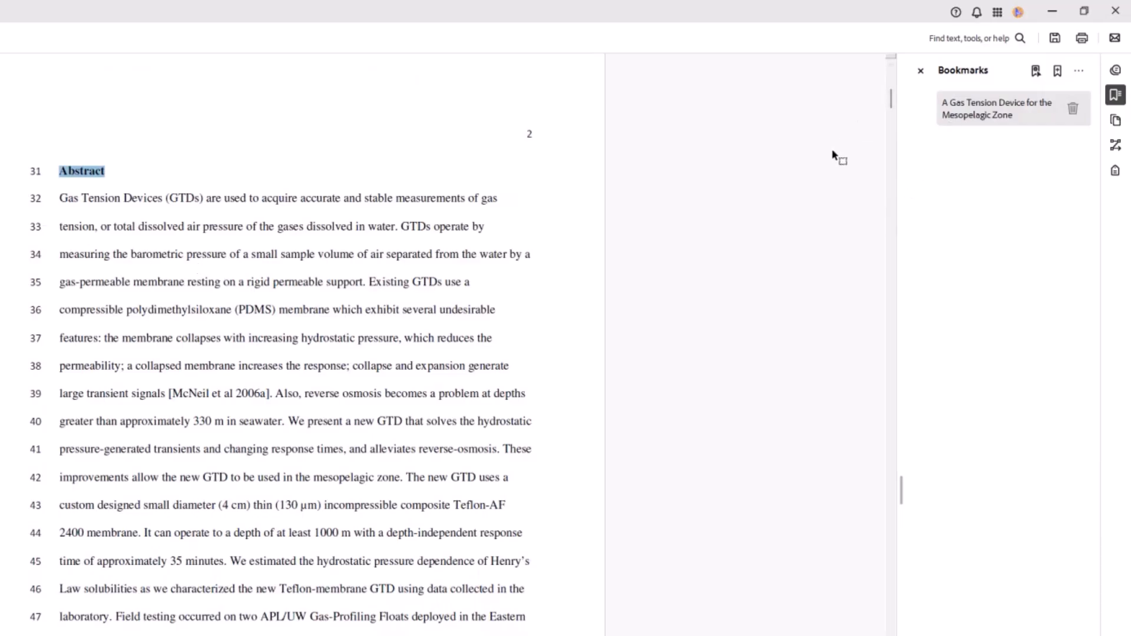
- Bookmark the main headings Abstract, 1. Introduction, 2. Instrument Design, 3. Methods, 4. Results, 5. Discussion and References
click(1058, 75)
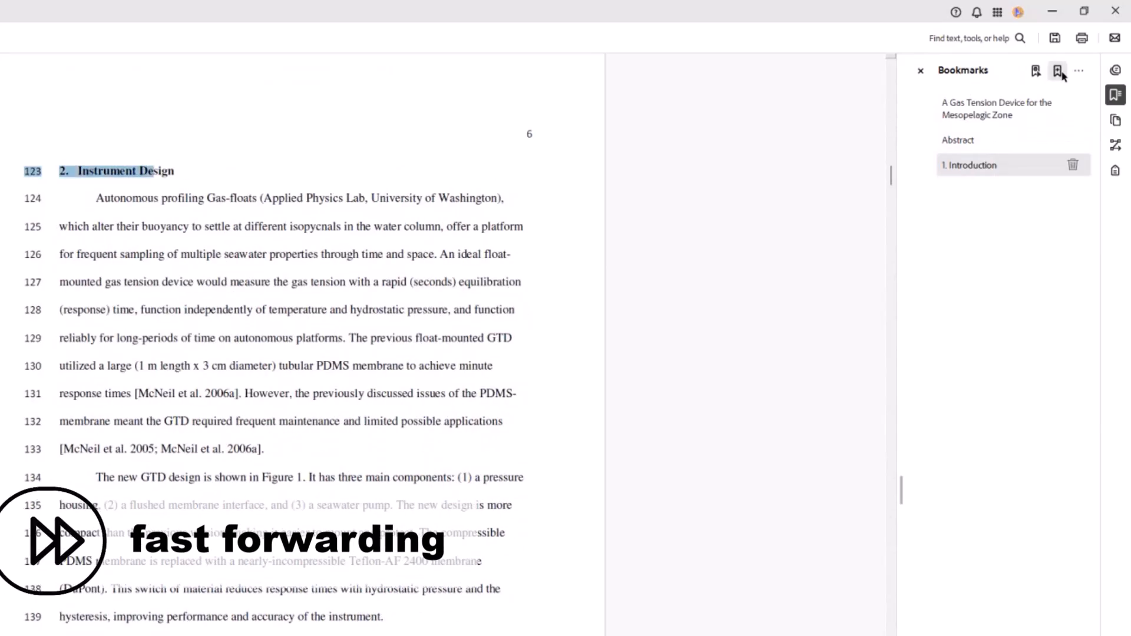
click(1062, 75)
scroll(222, 195, down, 20)
click(1058, 73)
scroll(354, 260, down, 20)
drag(117, 311, 59, 310)
click(1059, 73)
scroll(301, 375, down, 20)
scroll(300, 376, down, 15)
click(1057, 72)
scroll(146, 613, down, 20)
click(1058, 71)
scroll(702, 428, down, 20)
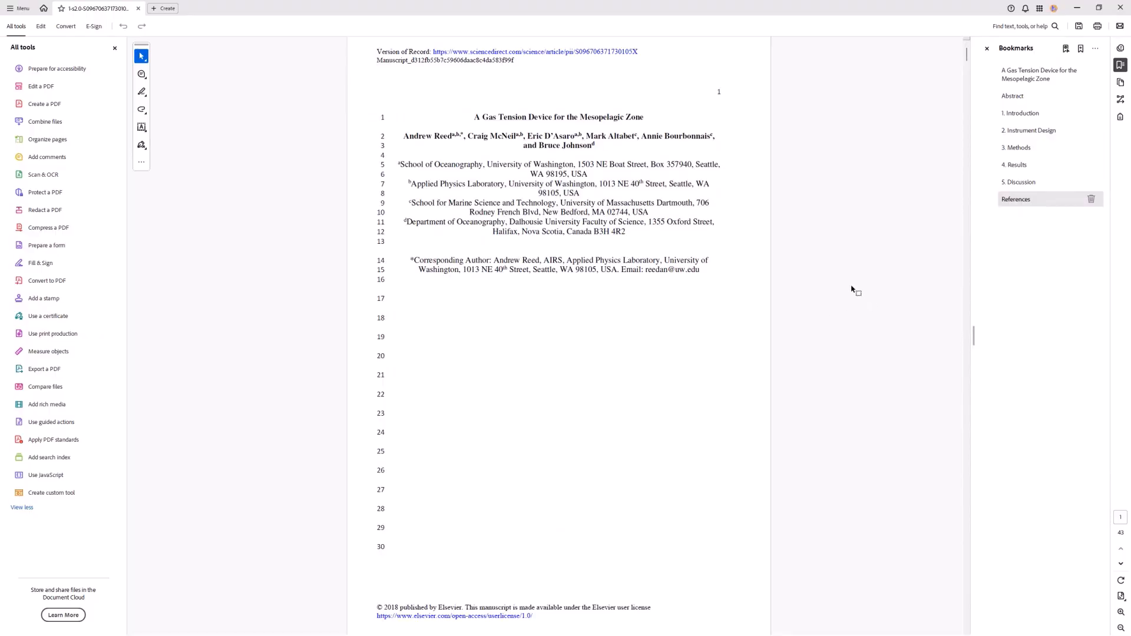
- Go to the 4. Results section through its bookmark and add a bookmark for the subheading "4.1. Laboratory Characterization"
click(1044, 132)
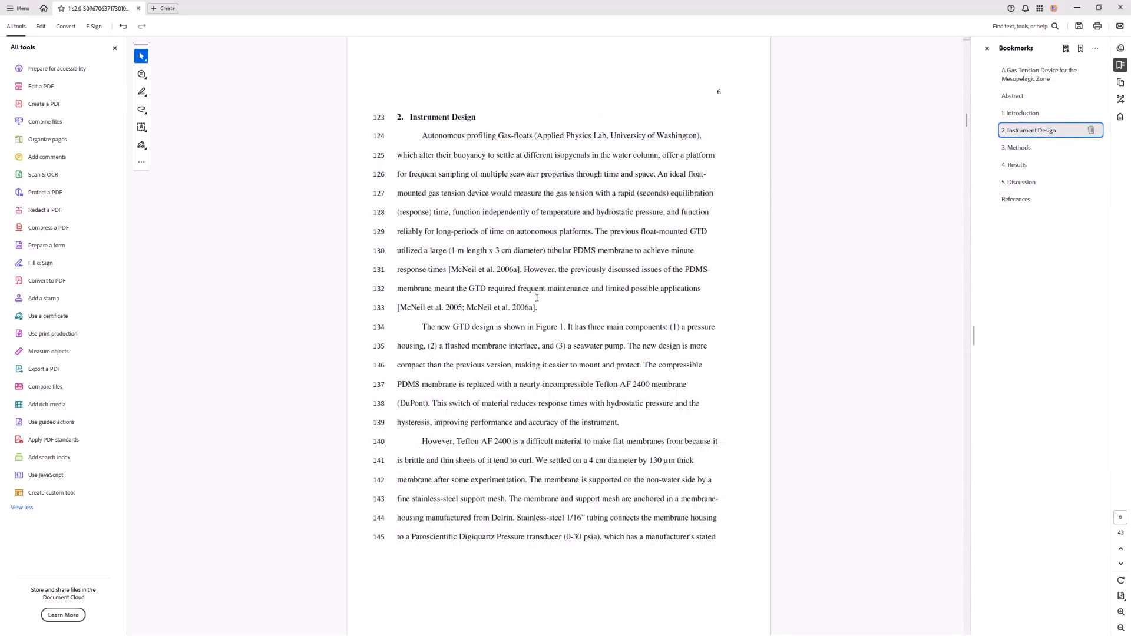
click(1045, 166)
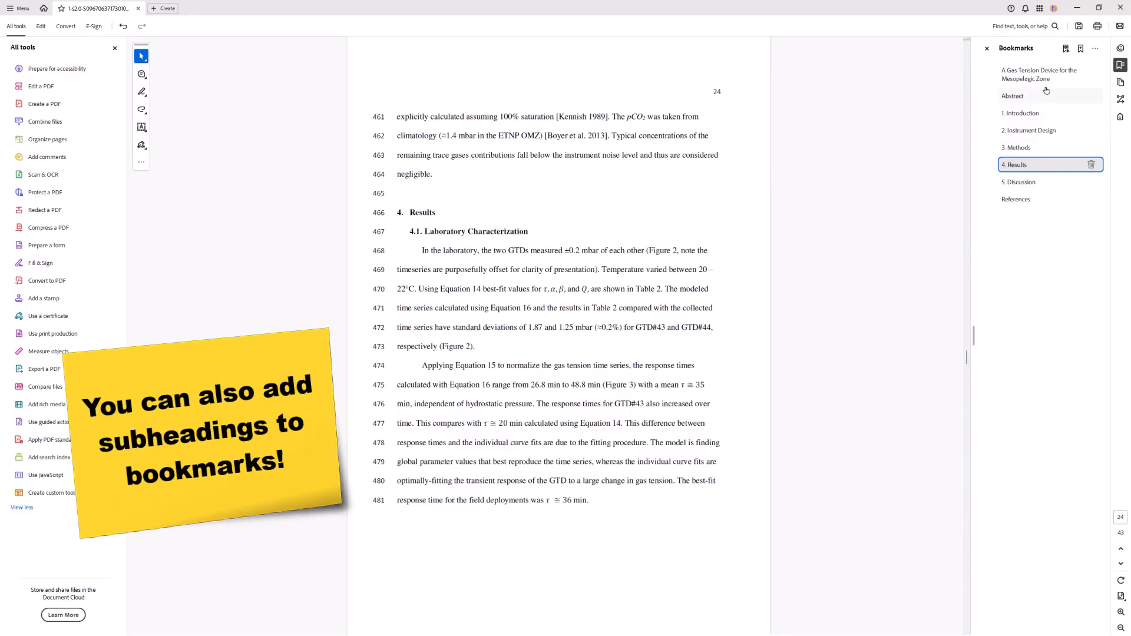
drag(526, 231, 438, 234)
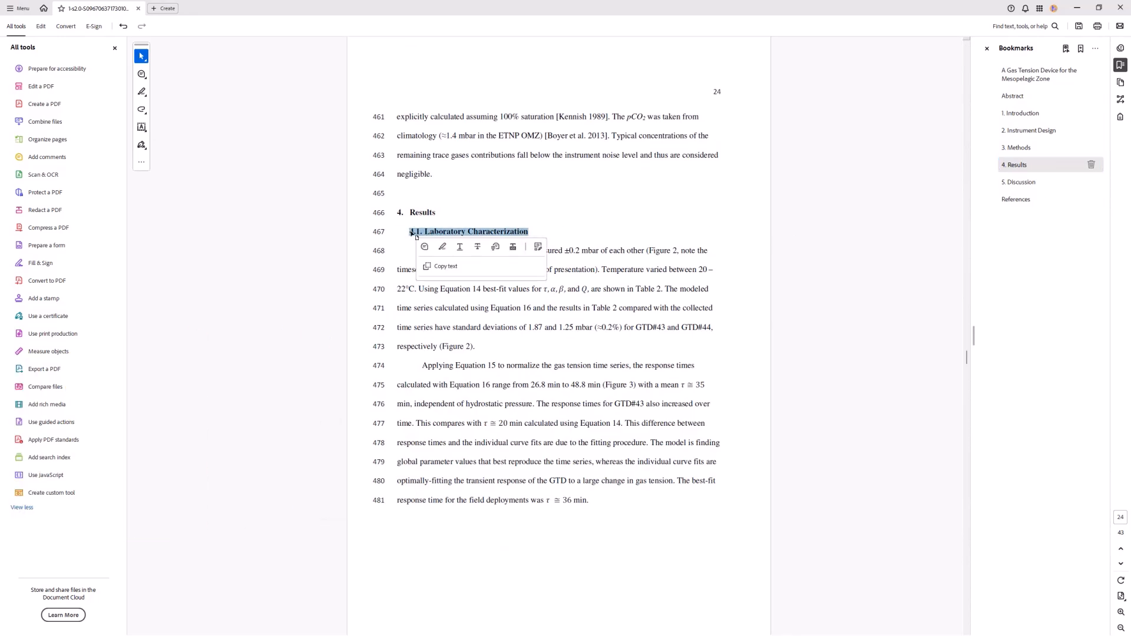
click(1080, 48)
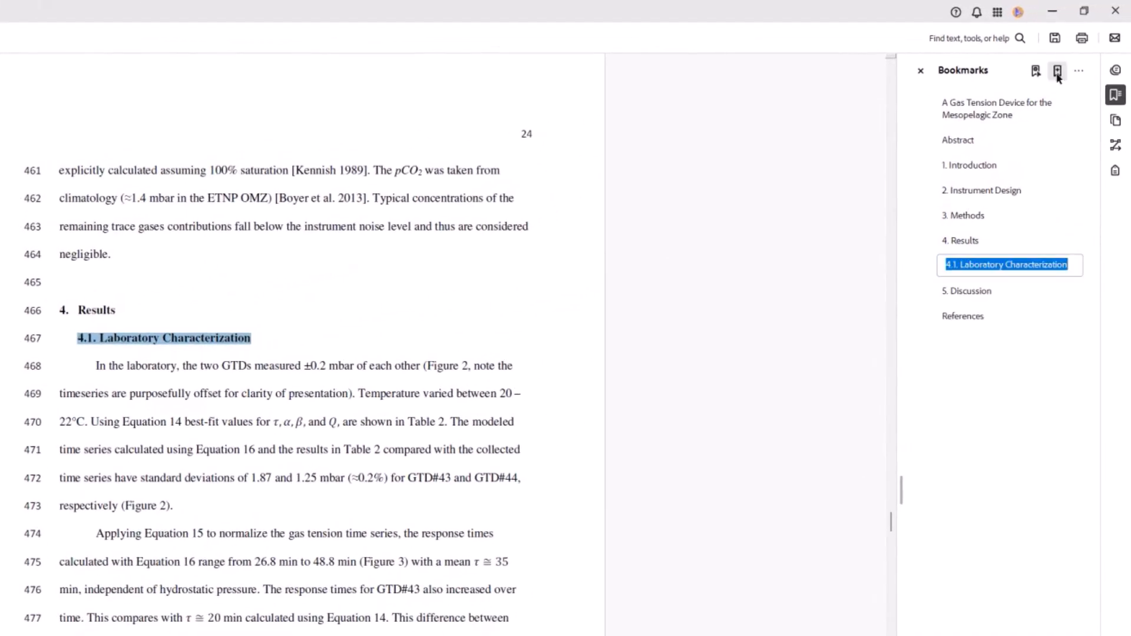
click(950, 335)
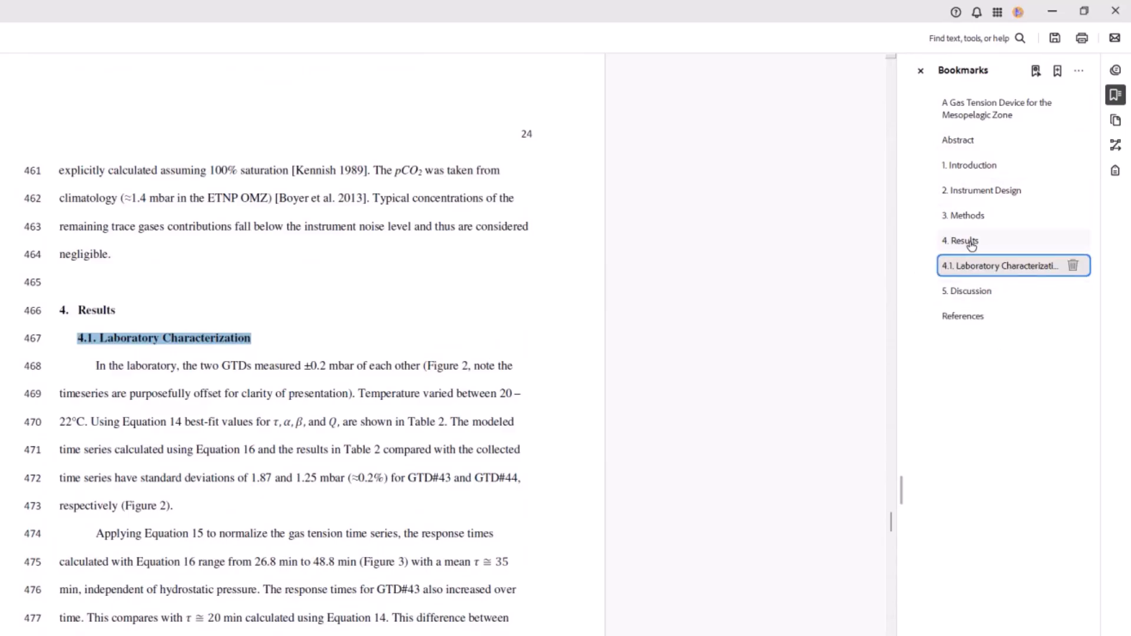
- Nest the 4.1. Laboratory Characterization bookmark under 4. Results and collapse that group
drag(980, 271, 990, 250)
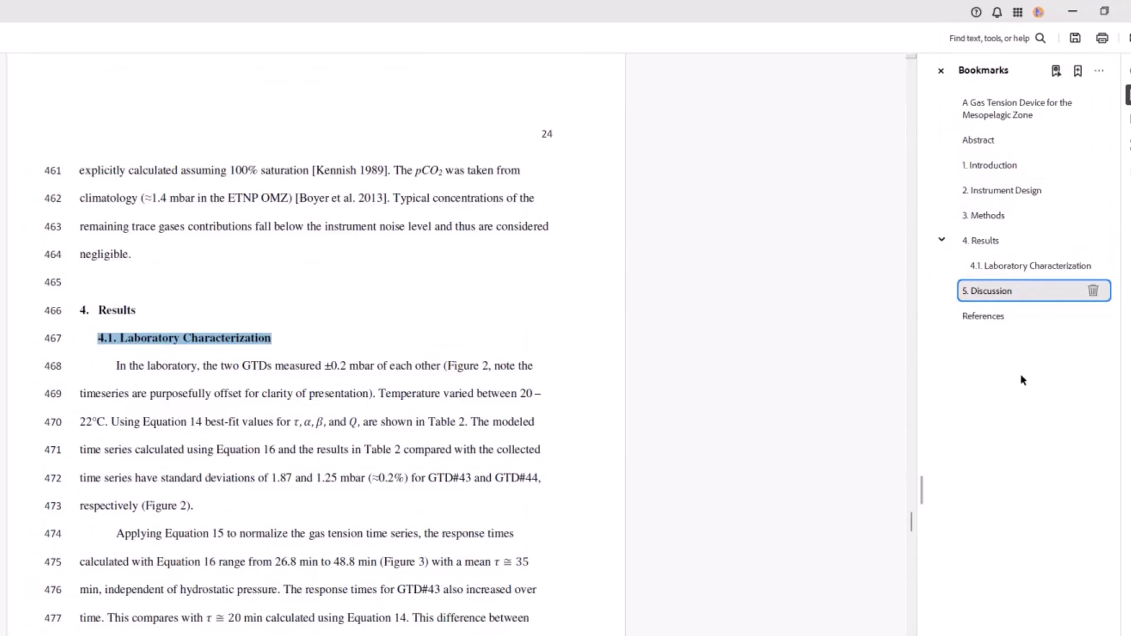
click(941, 240)
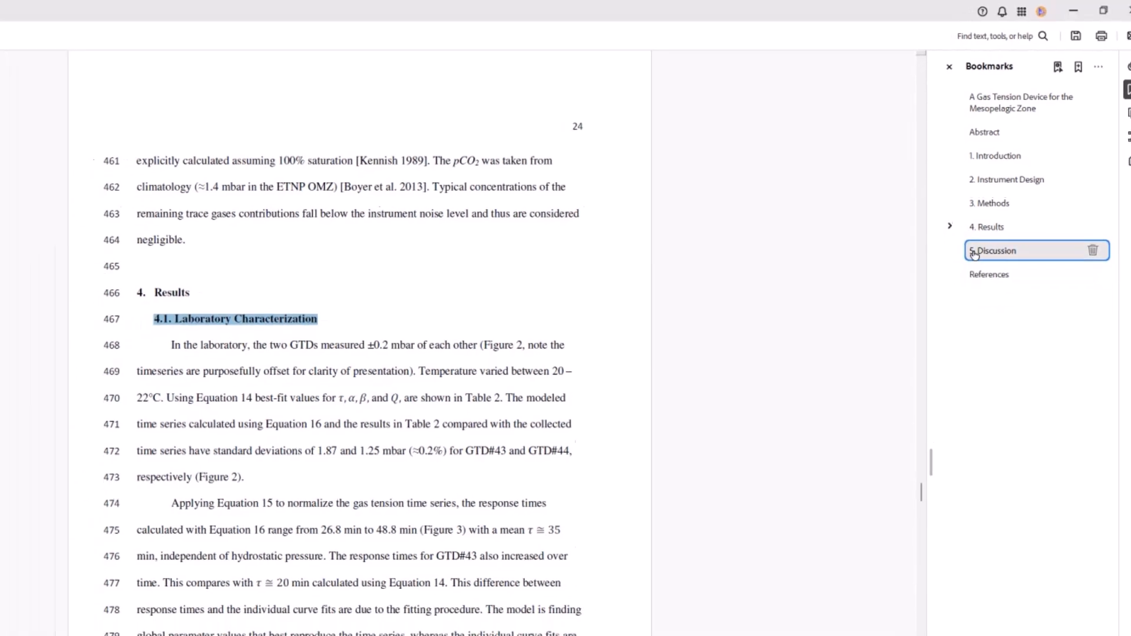
click(814, 359)
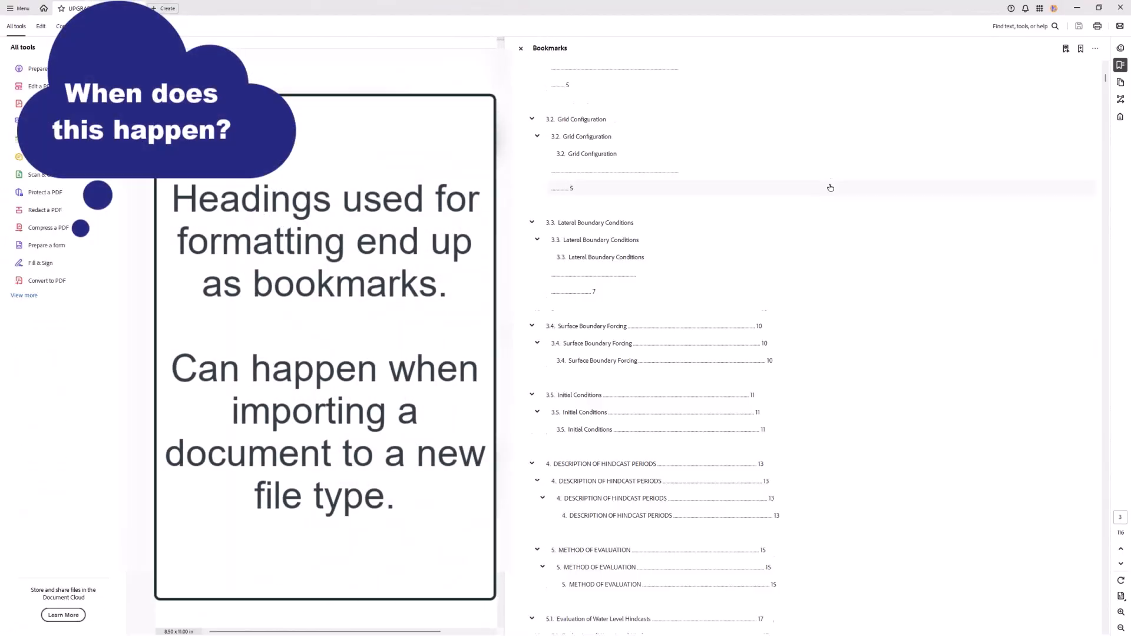
- Examine the bookmark list of the NOAA Lake Michigan and Lake Huron report for entries that are not headings or subheadings
scroll(831, 184, down, 1)
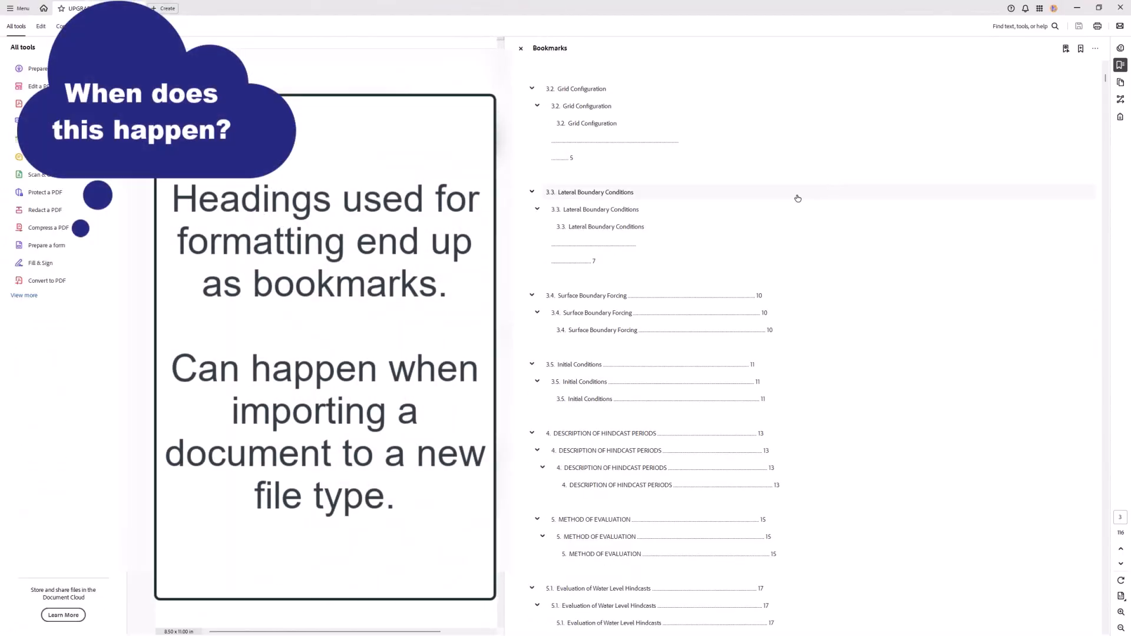
scroll(789, 203, down, 6)
scroll(780, 219, down, 3)
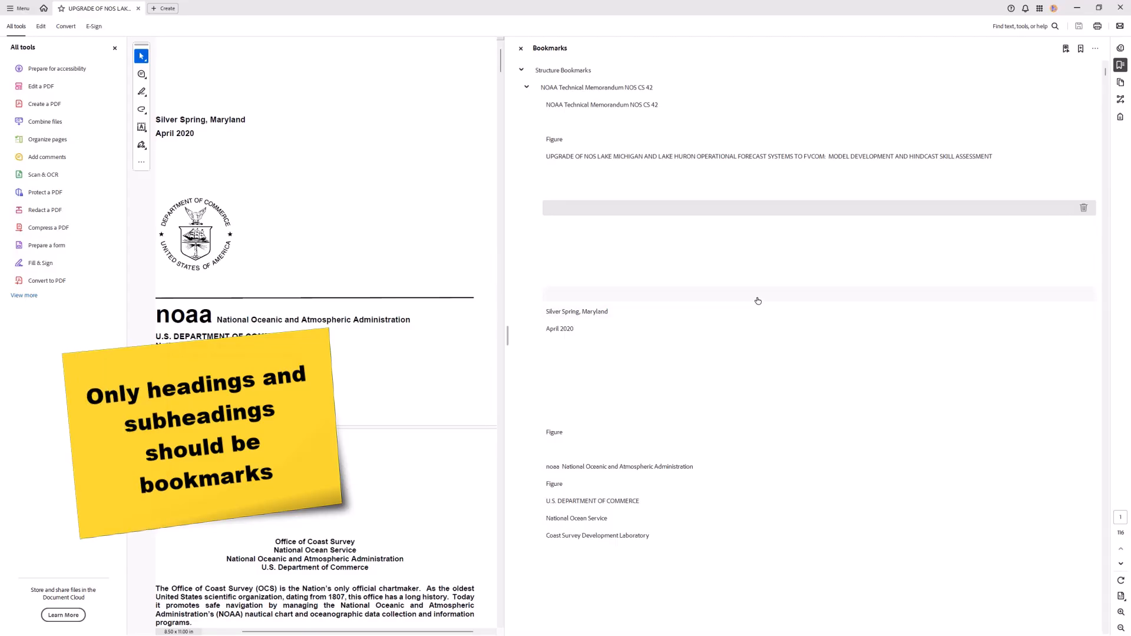
scroll(755, 303, down, 3)
scroll(752, 309, down, 9)
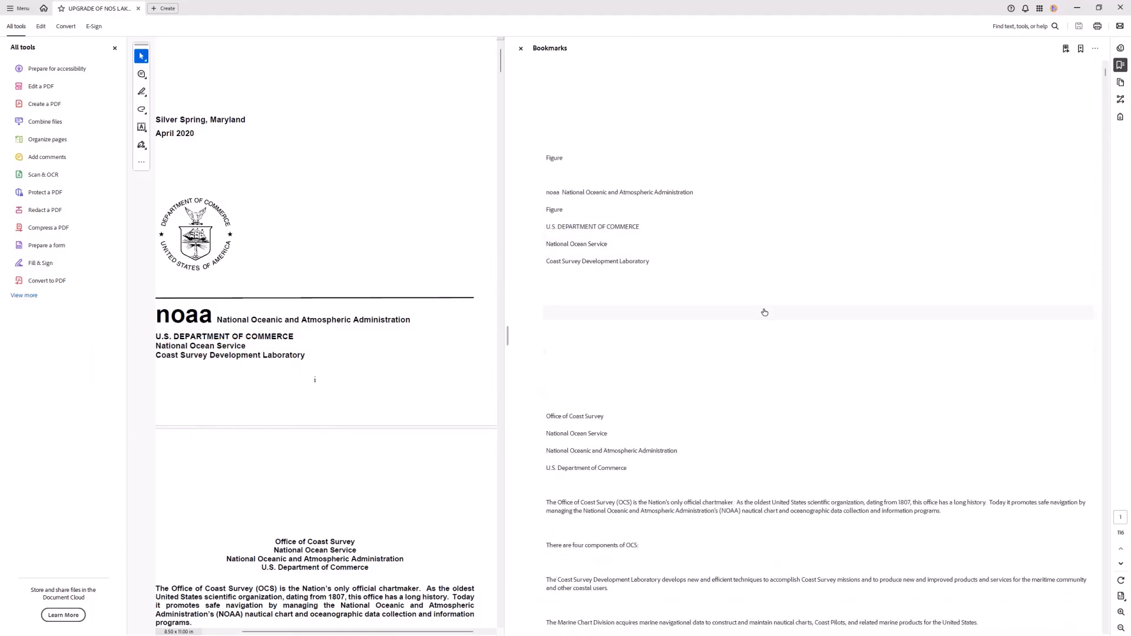
scroll(760, 341, down, 3)
click(771, 365)
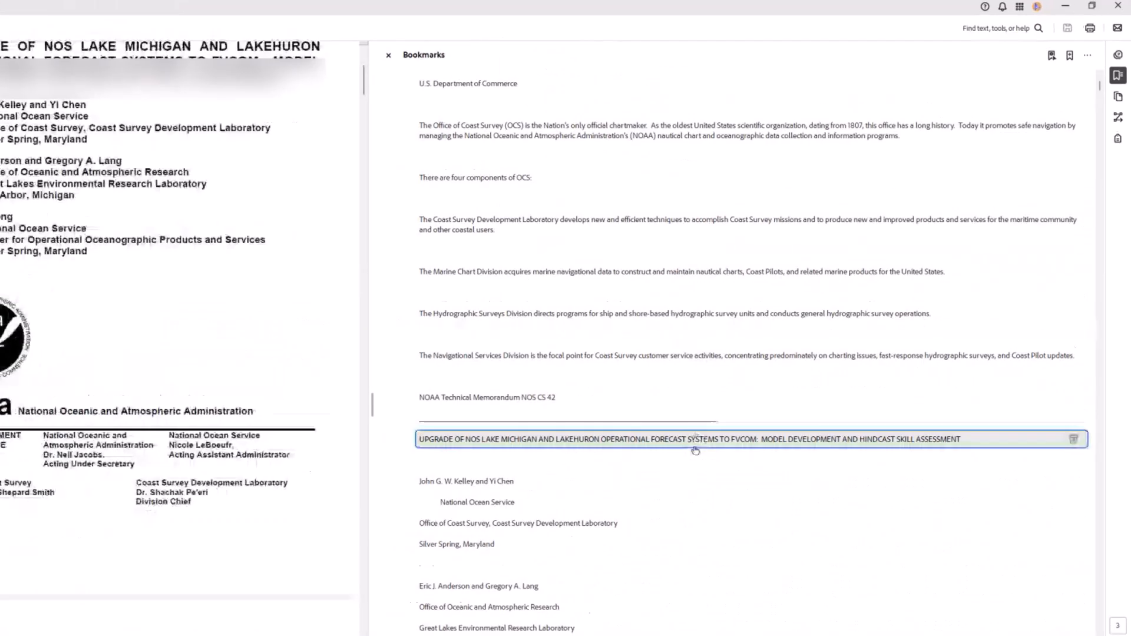
scroll(571, 365, down, 1)
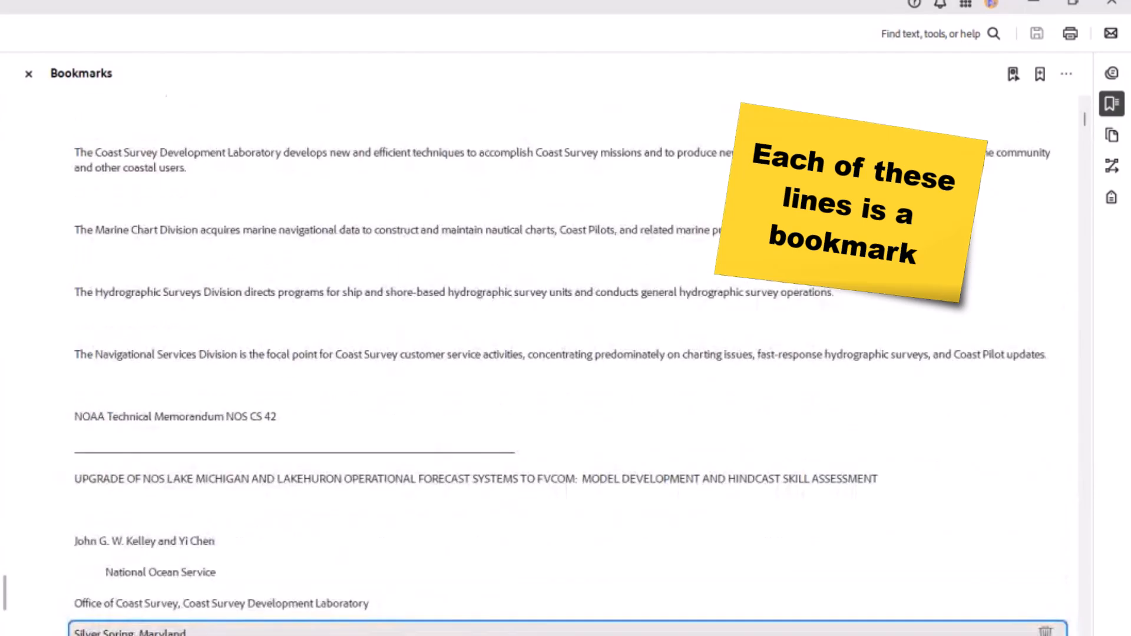
scroll(572, 365, down, 1)
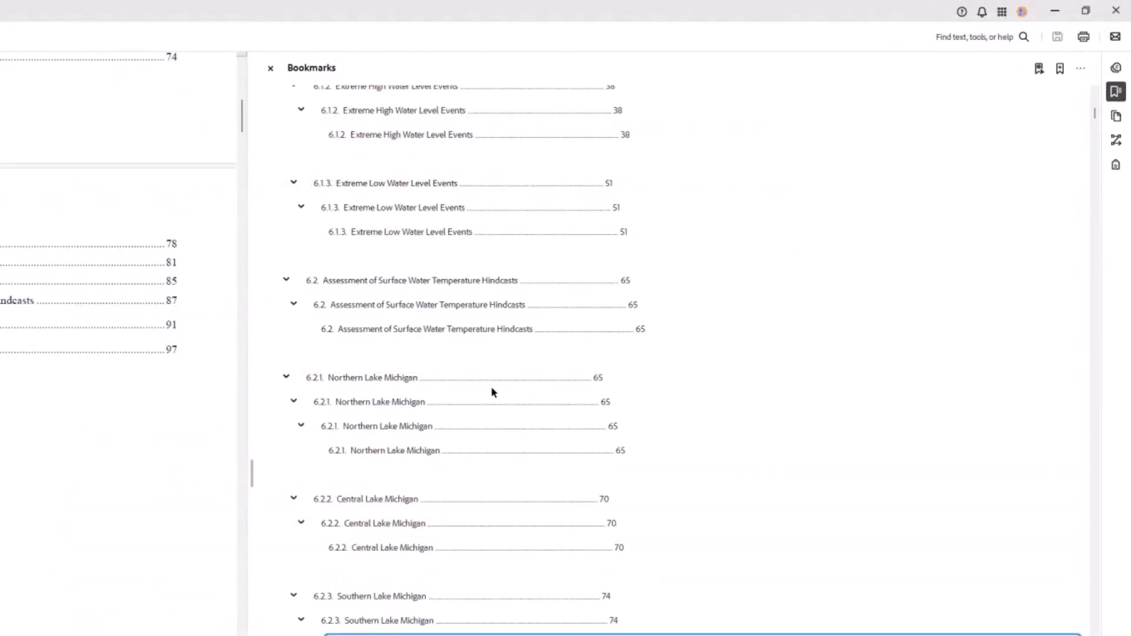
- Select the outermost "6.2.1. Northern Lake Michigan" bookmark and review the List of Figures bookmarks for redundant entries
click(491, 383)
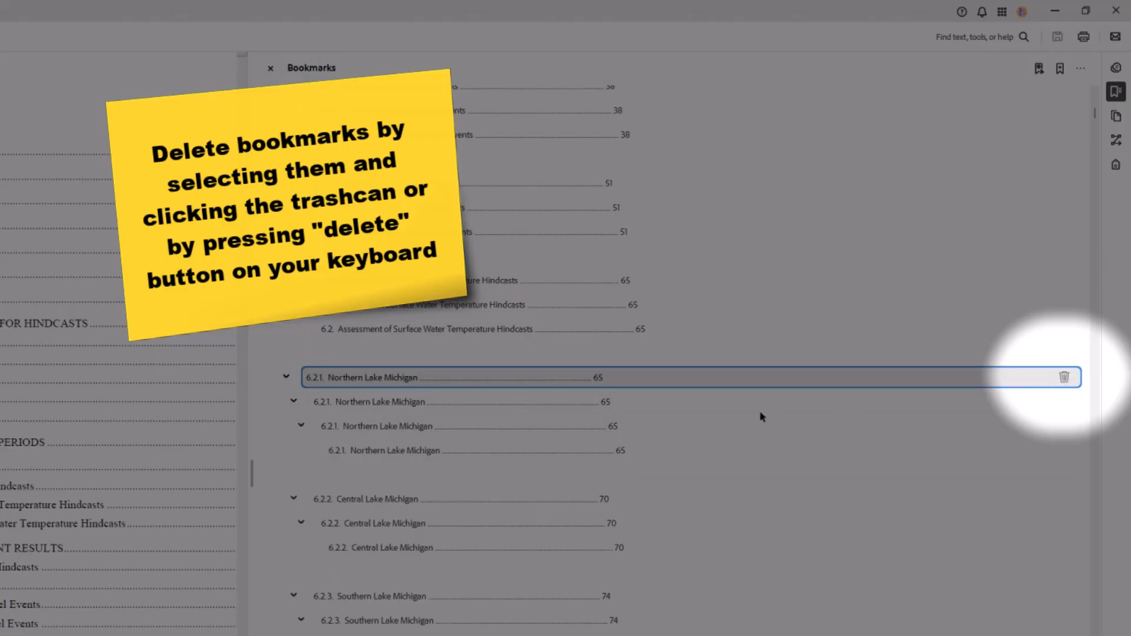
scroll(762, 417, down, 15)
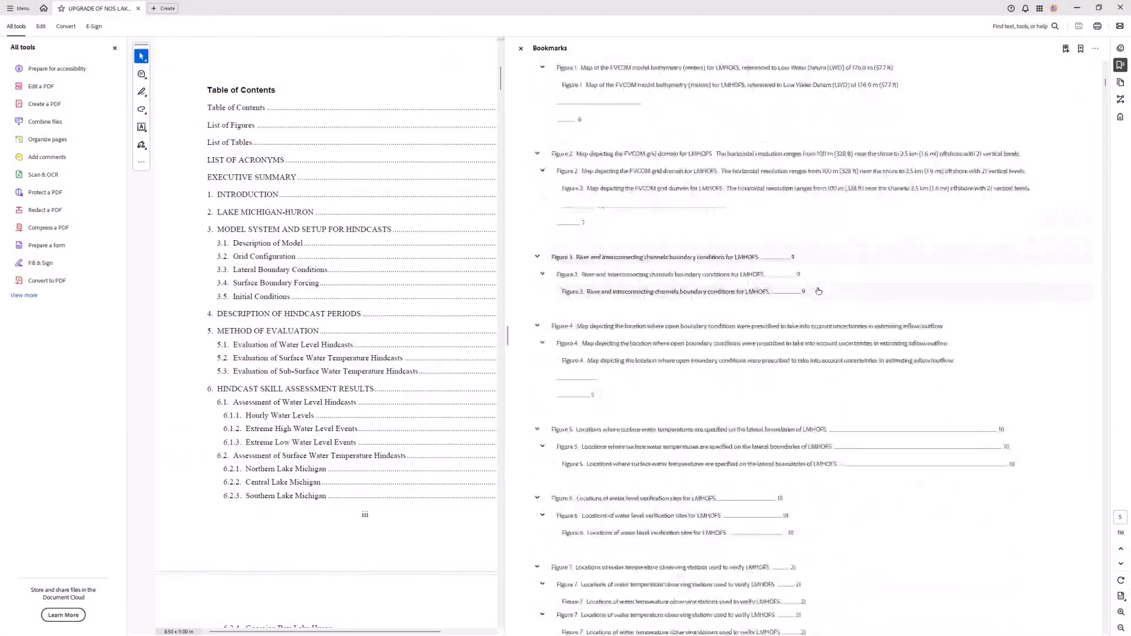
scroll(818, 291, down, 10)
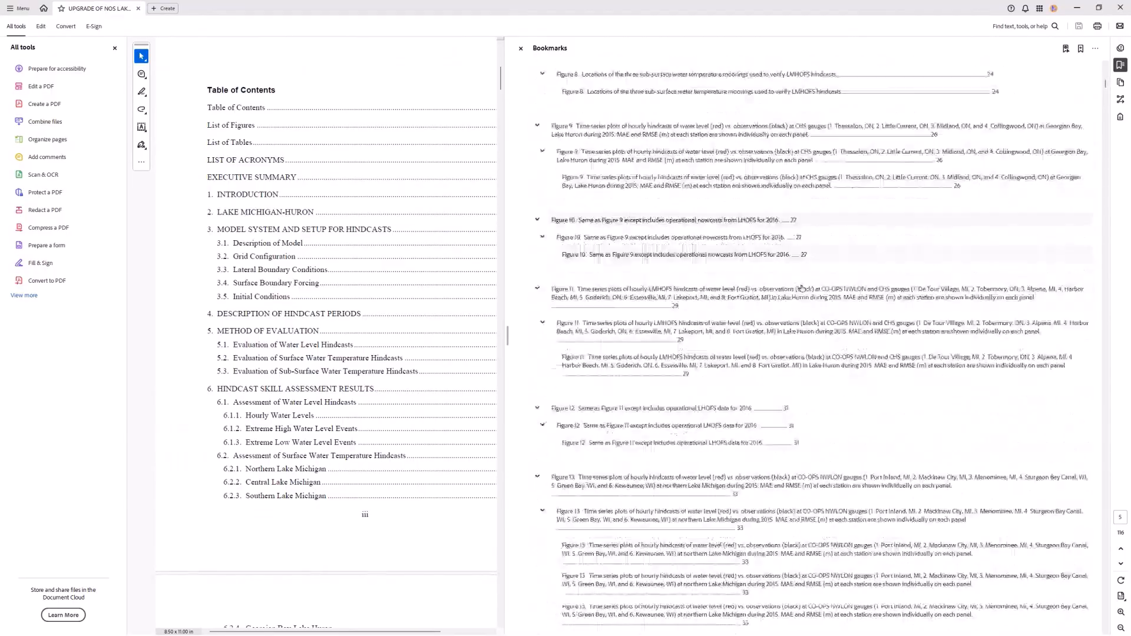
scroll(794, 296, down, 3)
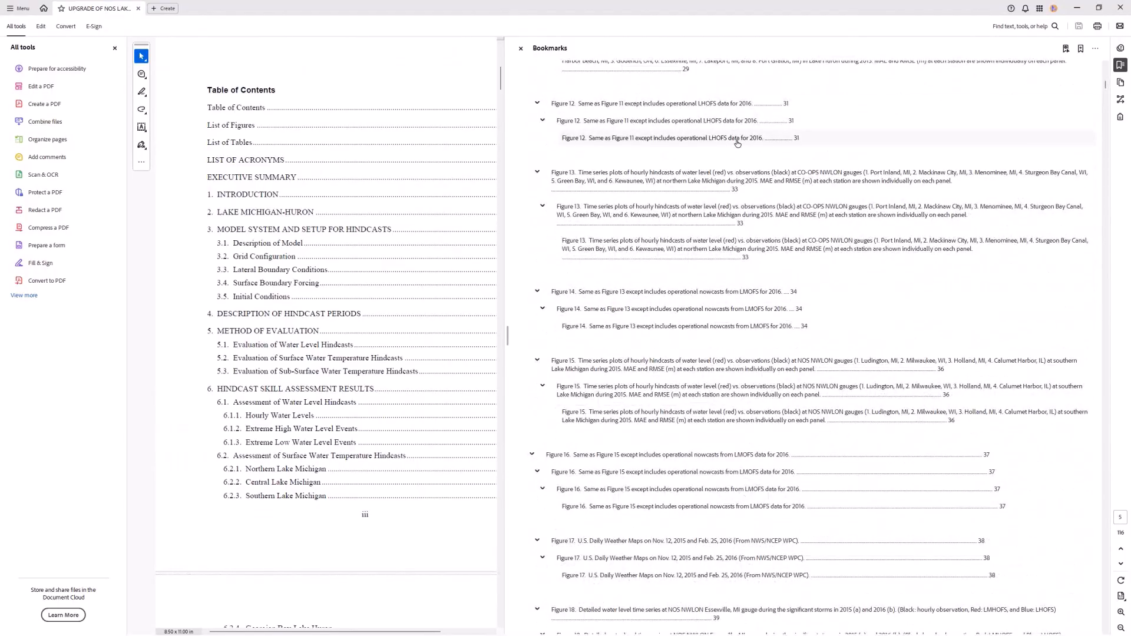